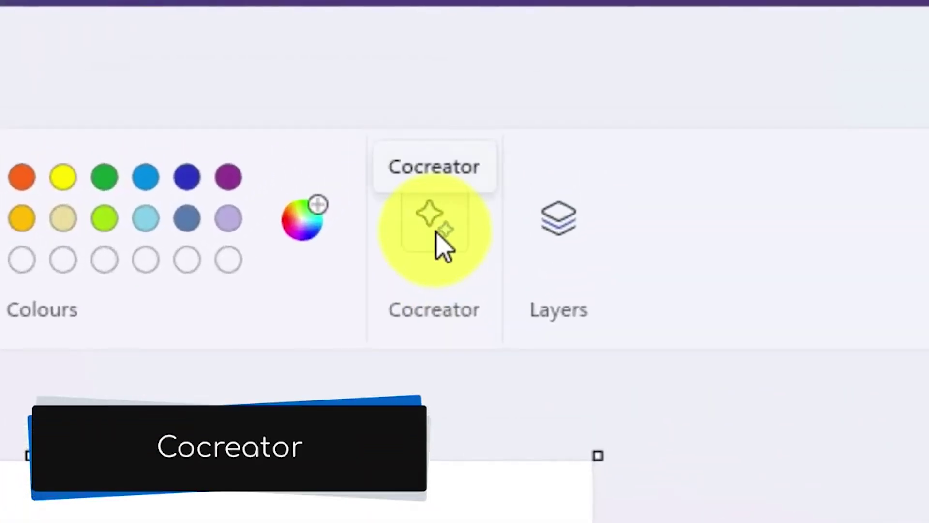
# Step: Open Paint's Cocreator panel, then bring up the Windows quick-link menu
pyautogui.click(436, 233)
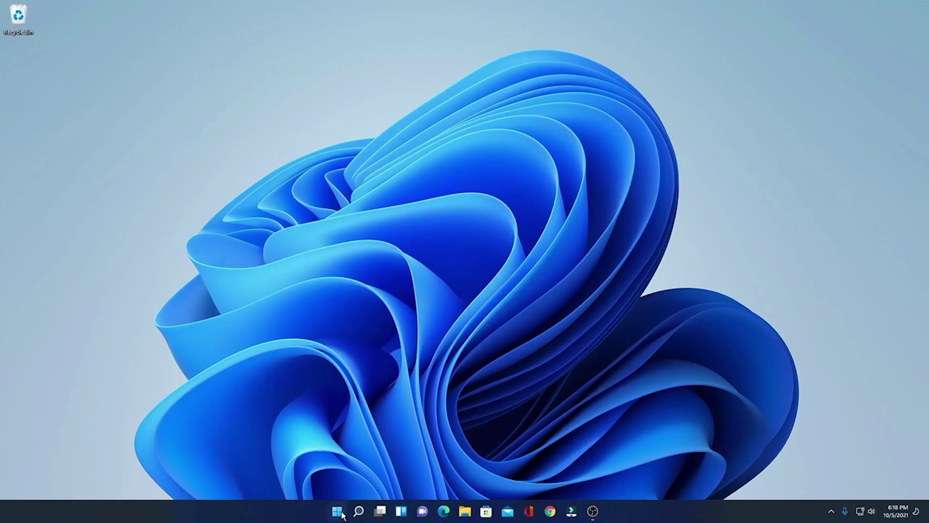
pyautogui.rightClick(342, 513)
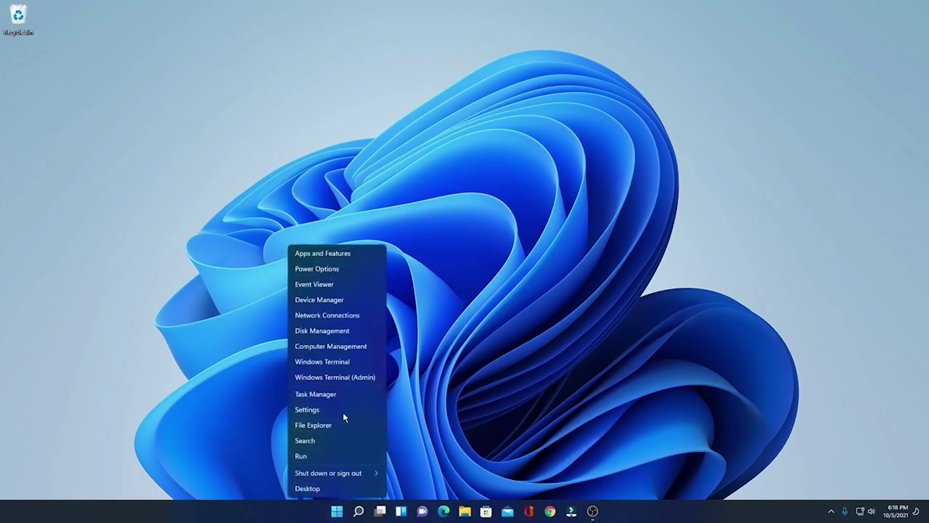
# Step: Enroll the PC in the Windows Insider Program through Windows Update settings and restart it
pyautogui.click(343, 410)
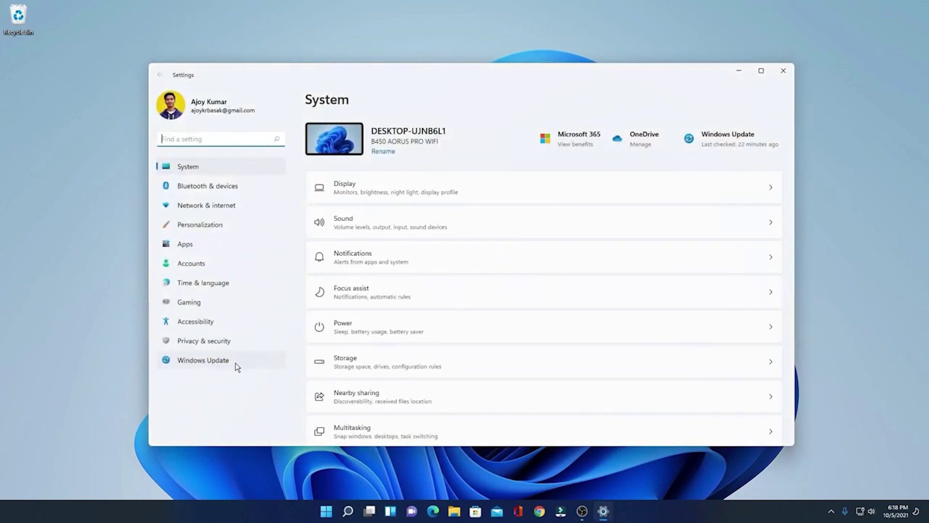
pyautogui.click(237, 366)
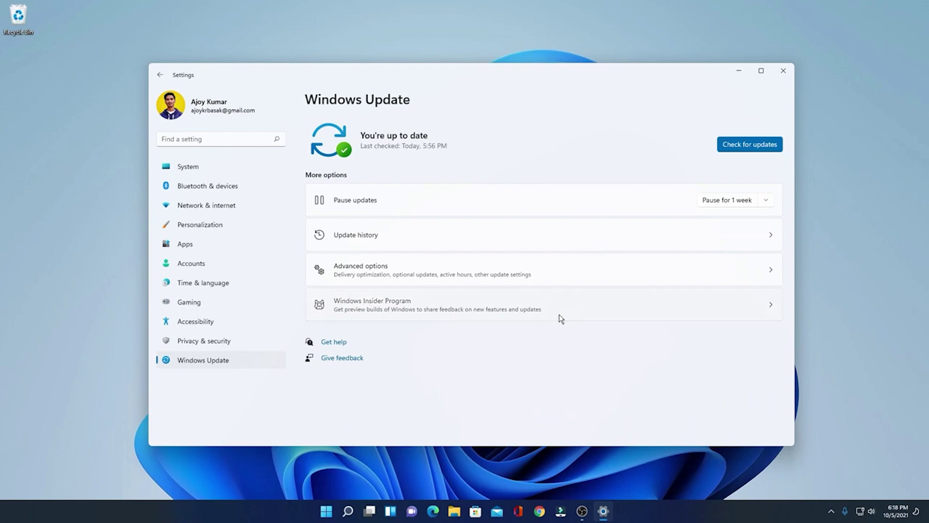
pyautogui.click(561, 317)
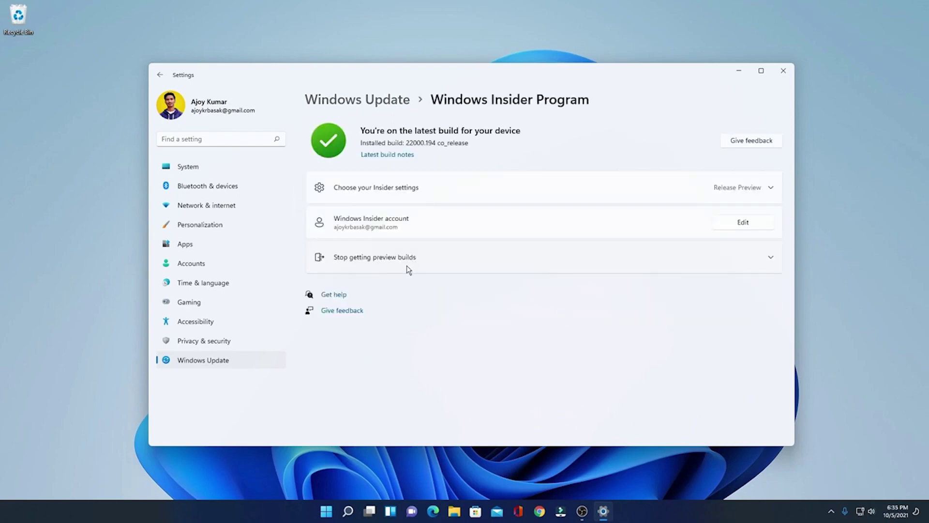
pyautogui.click(772, 262)
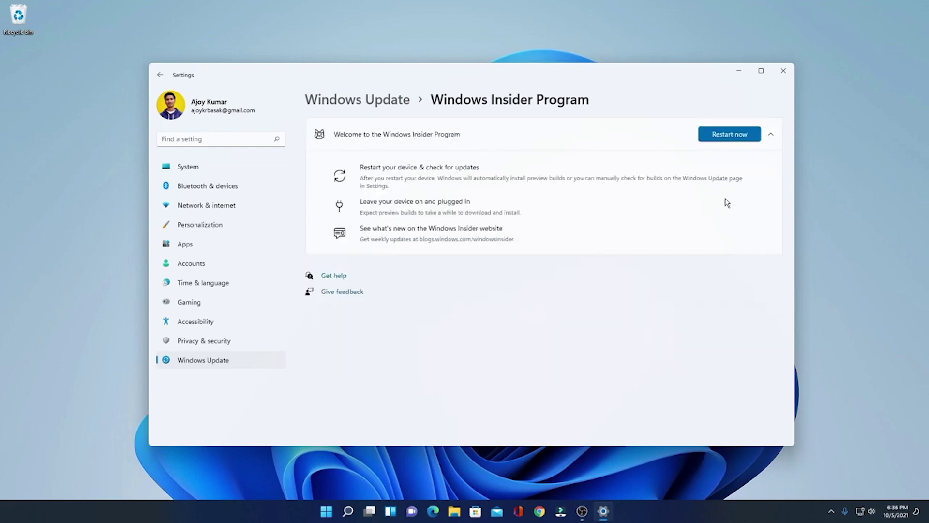
pyautogui.click(730, 134)
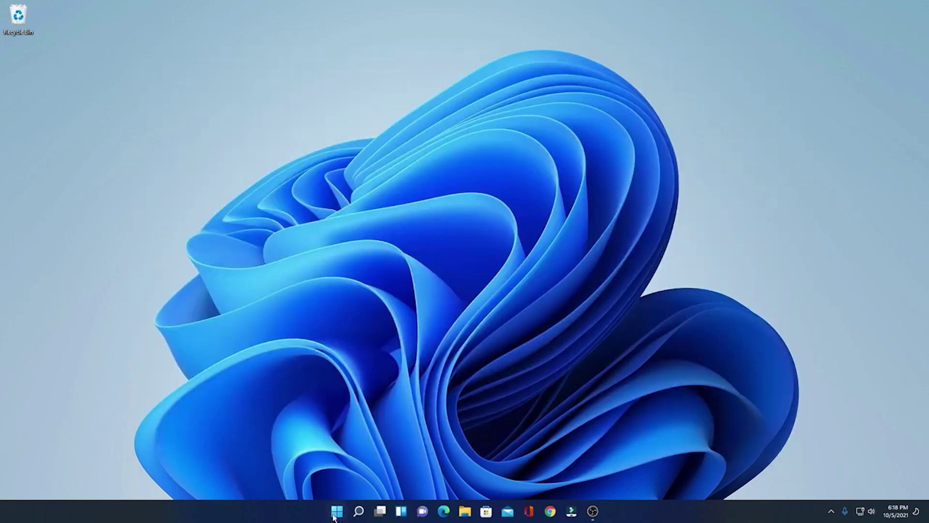
# Step: Run a Windows Update check in Settings, confirming the PC is up to date
pyautogui.rightClick(337, 511)
pyautogui.click(341, 409)
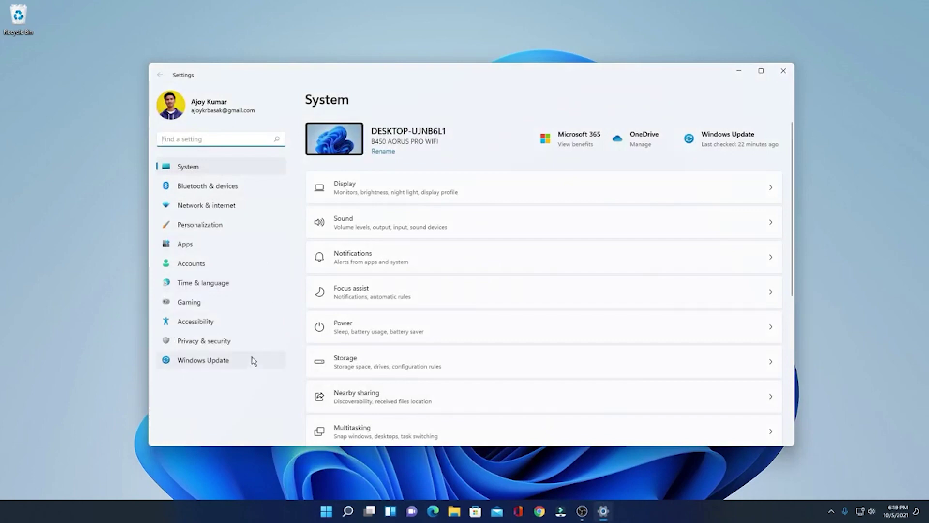
pyautogui.click(247, 369)
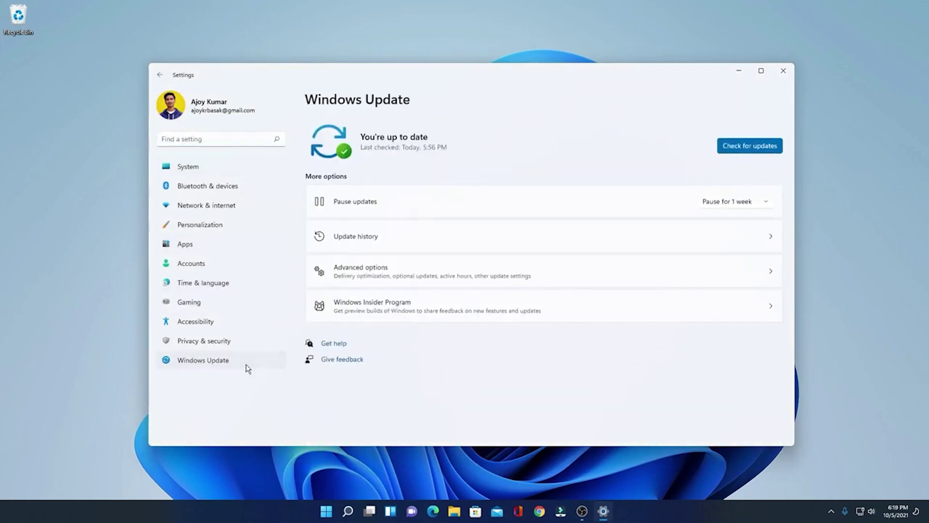
pyautogui.click(757, 148)
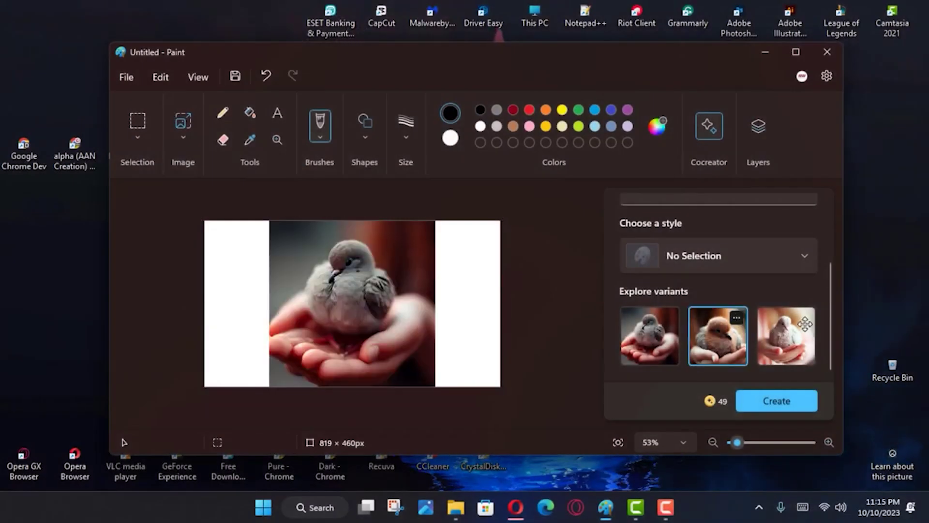
# Step: Place each of the three bird-in-cupped-hands variants on the canvas in turn
pyautogui.click(805, 318)
pyautogui.press('Escape')
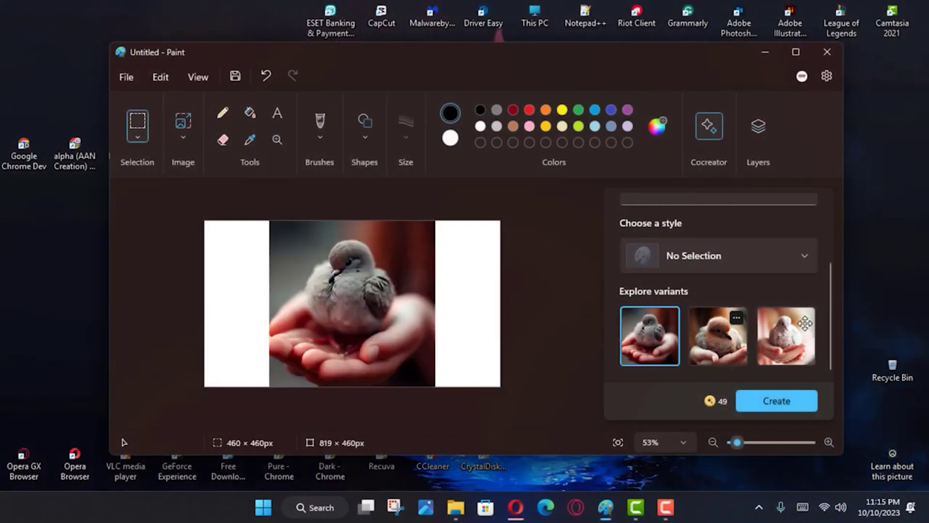
pyautogui.click(792, 330)
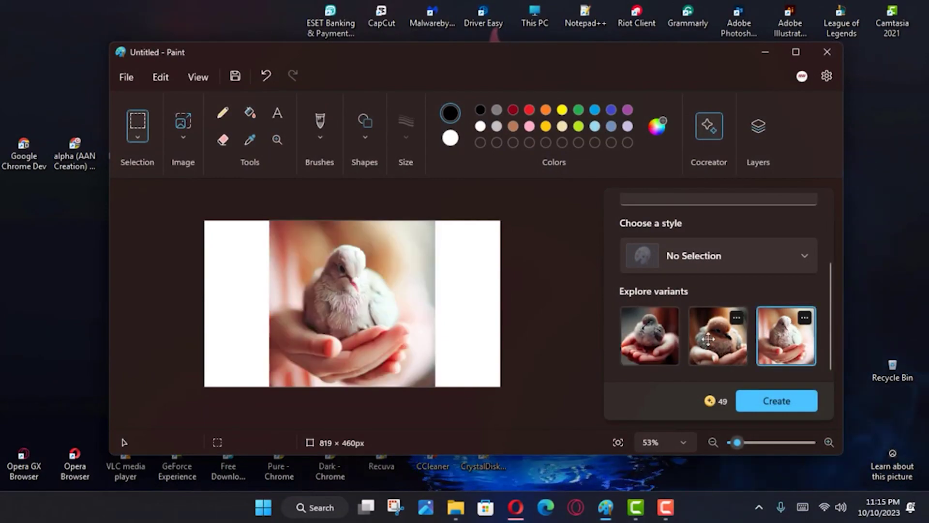
pyautogui.click(726, 332)
pyautogui.click(668, 342)
pyautogui.click(723, 342)
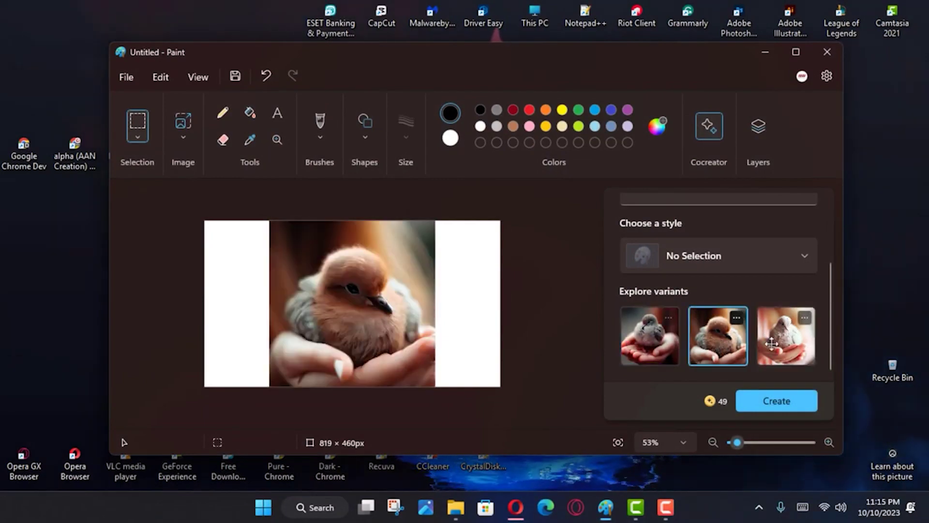
pyautogui.click(775, 343)
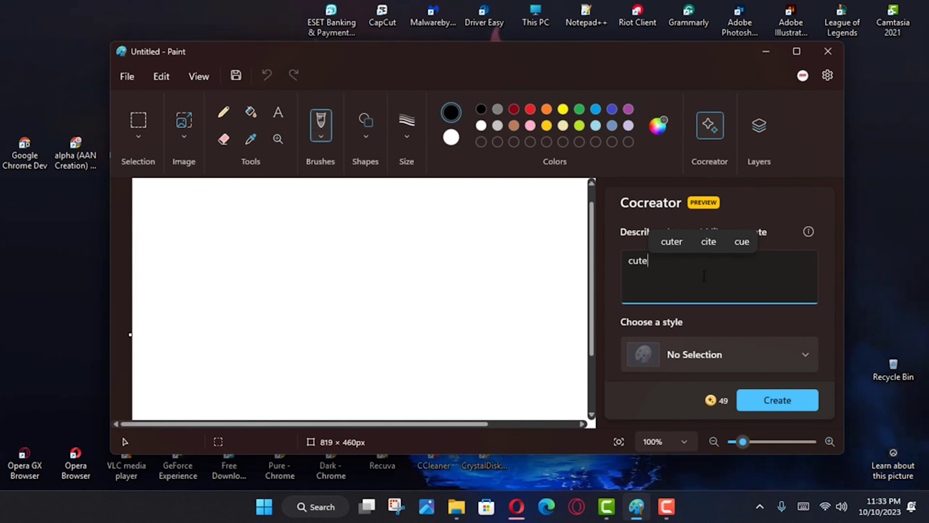
# Step: Enter the prompt 'cute kitten' using the kitten suggestion and generate the images
pyautogui.write('ki')
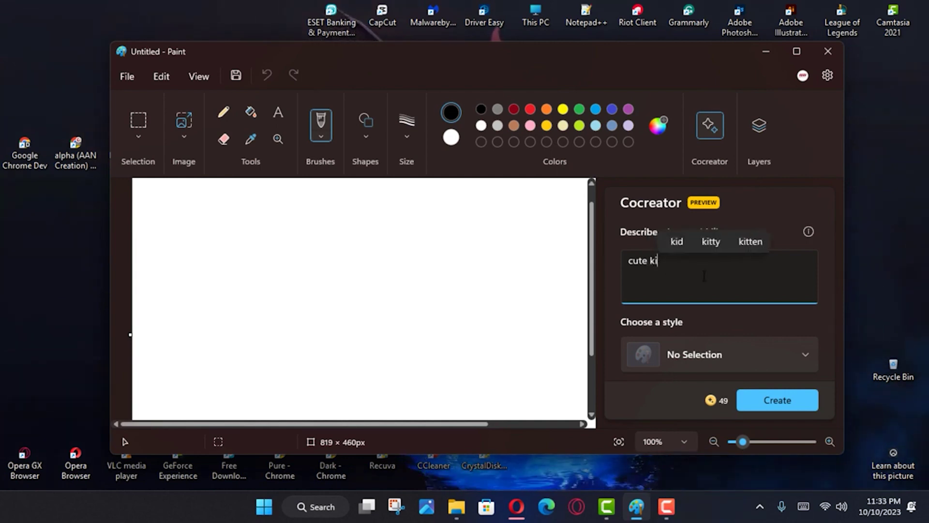
pyautogui.write('tty')
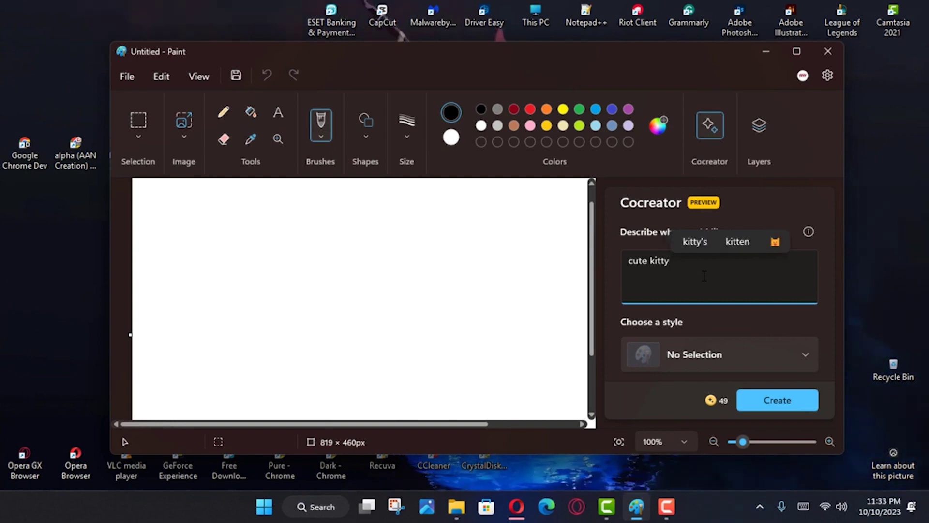
pyautogui.click(737, 241)
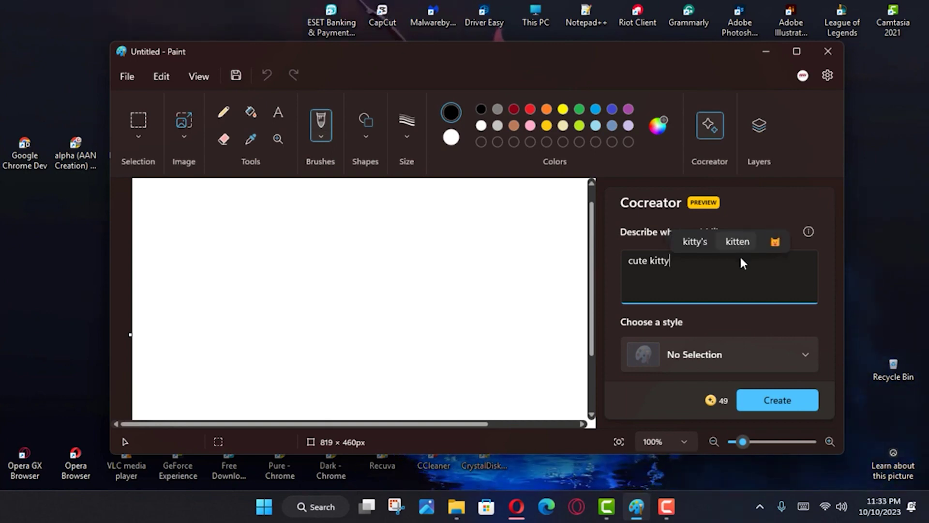
pyautogui.click(777, 406)
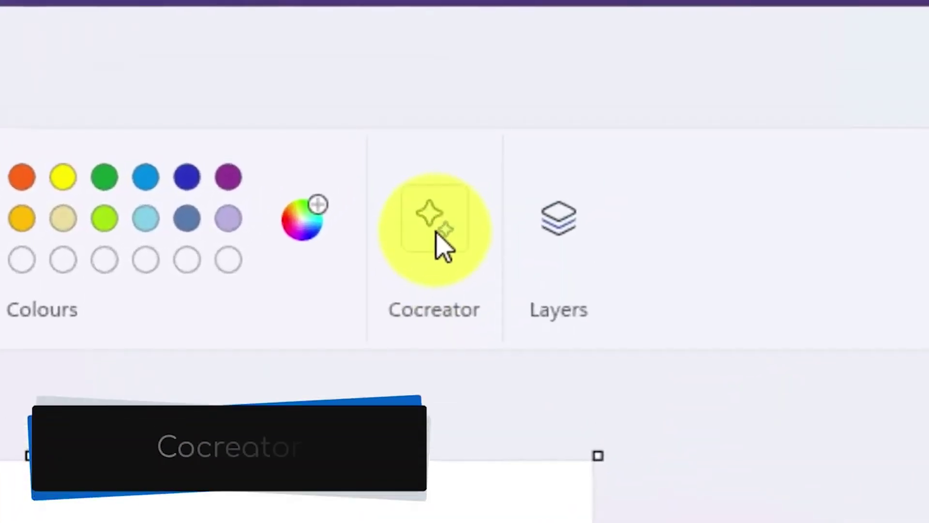
# Step: Reopen Cocreator with an empty description and display its style options, Charcoal through Pixel Art
pyautogui.click(437, 233)
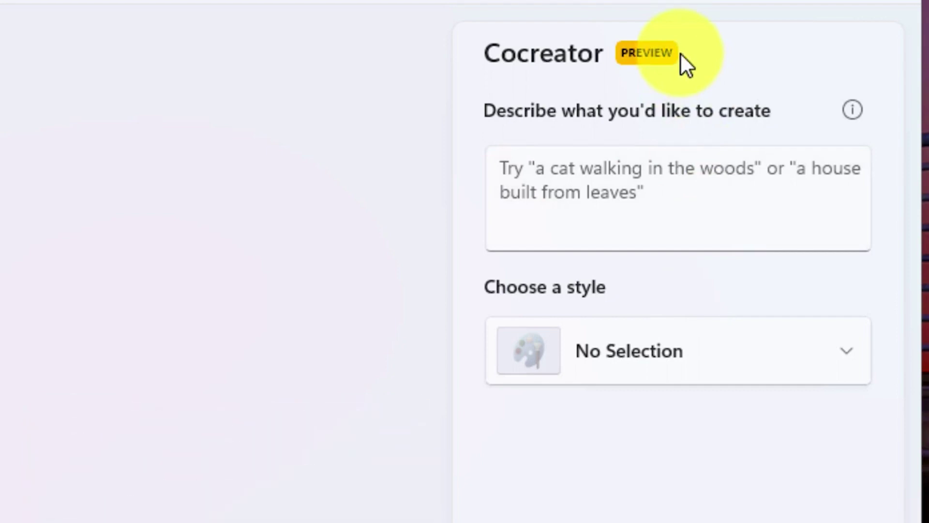
pyautogui.click(746, 364)
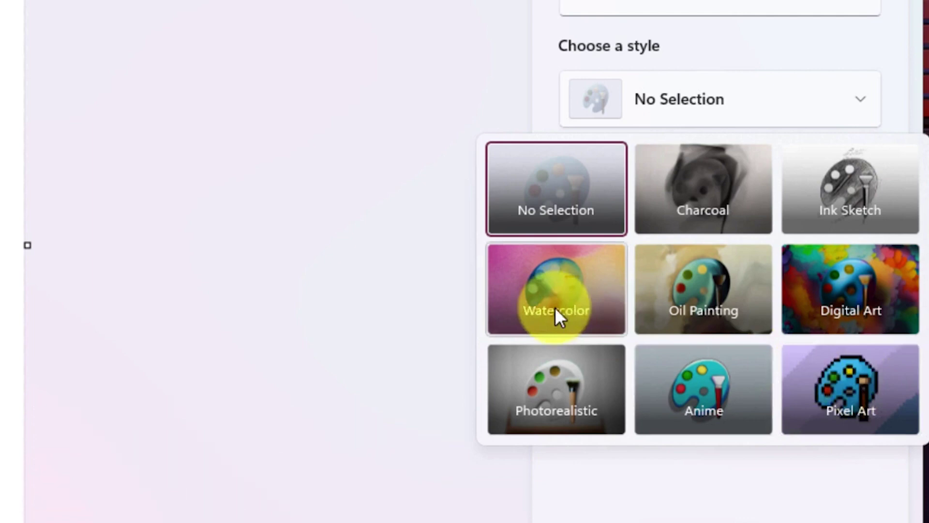
# Step: Leave the style unchanged and place the third Anime-style 'The Blue Notes' album cover variant
pyautogui.click(726, 86)
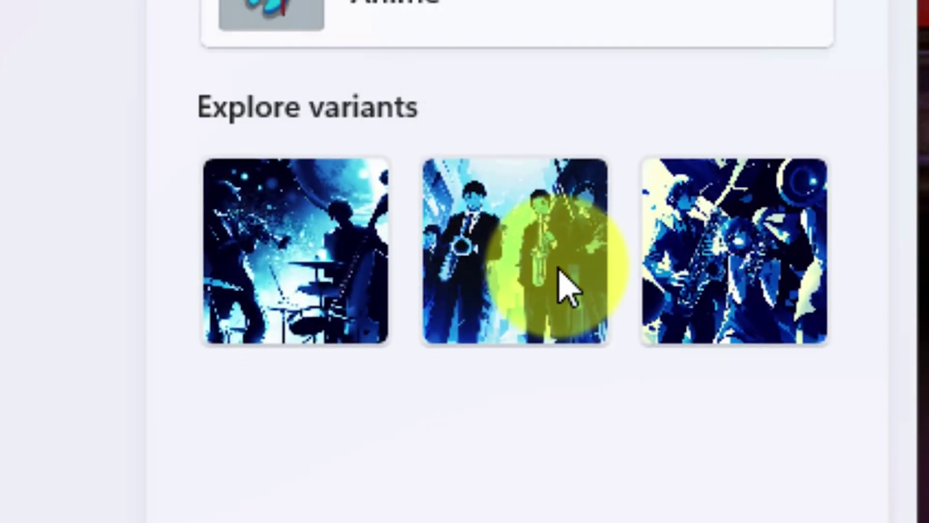
pyautogui.click(750, 338)
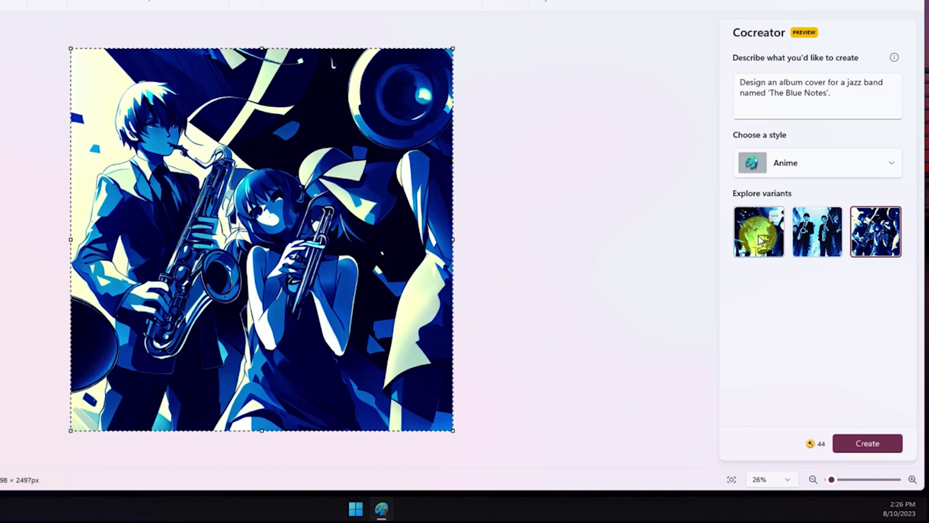
# Step: Place the first variant, switch the style to No Selection, and regenerate the album cover
pyautogui.click(761, 239)
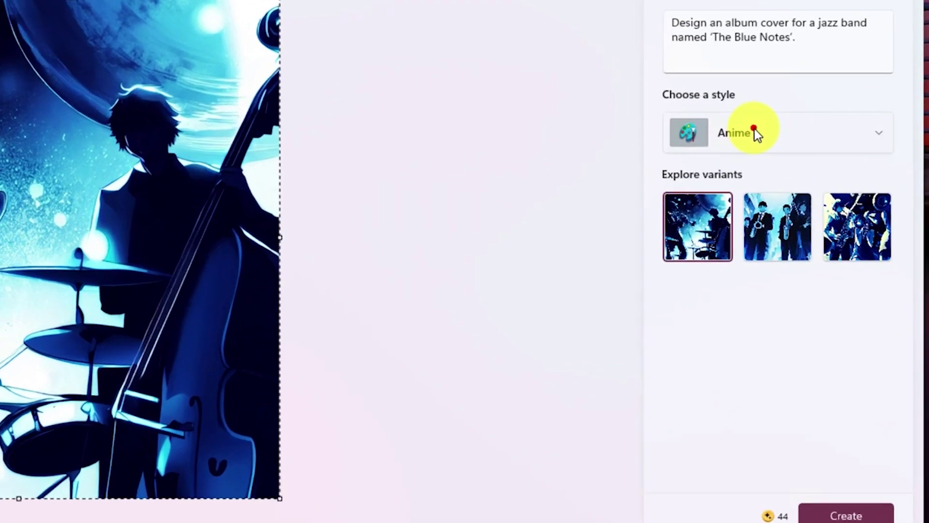
pyautogui.click(800, 162)
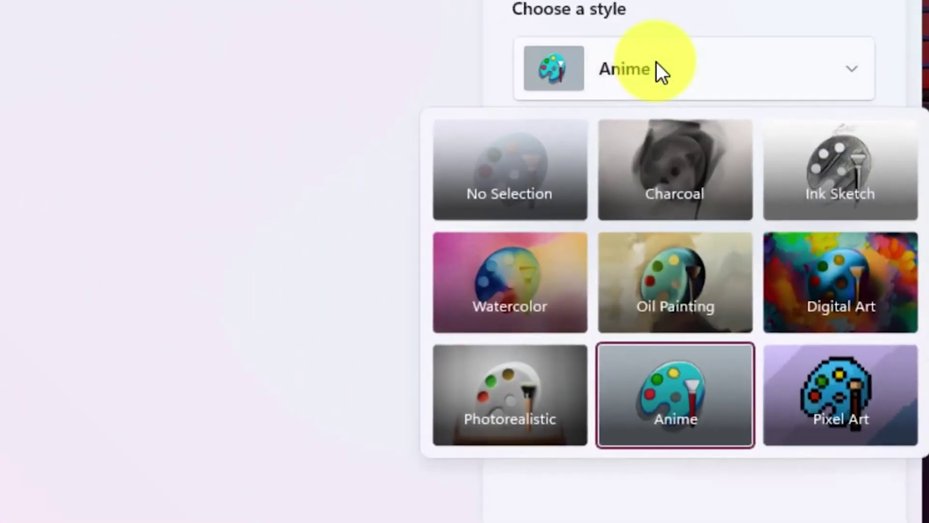
pyautogui.click(484, 188)
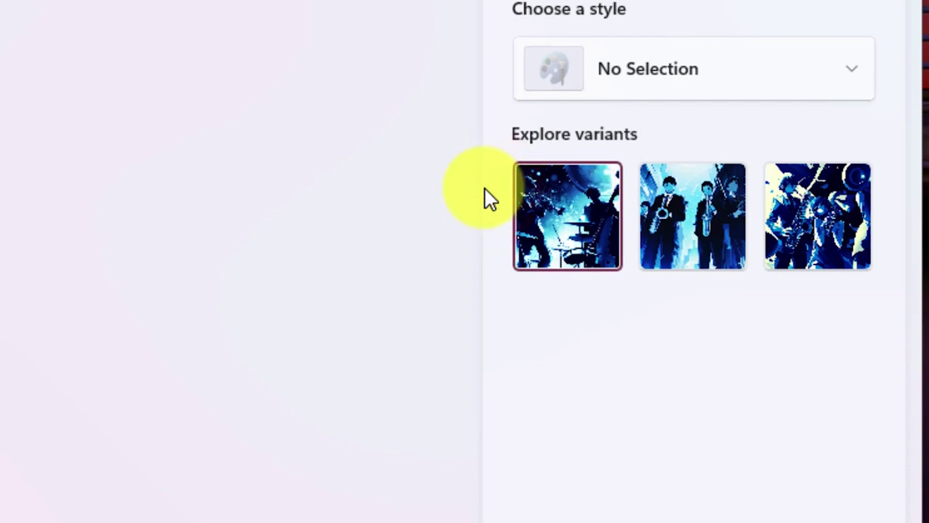
pyautogui.click(750, 273)
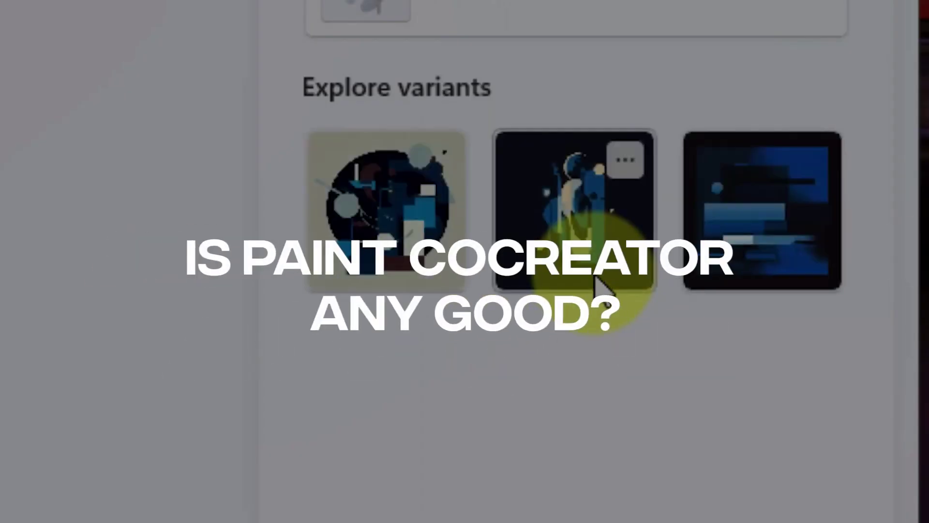
# Step: Preview the third, second, then first abstract variants, keeping the first, and show Layers
pyautogui.click(776, 237)
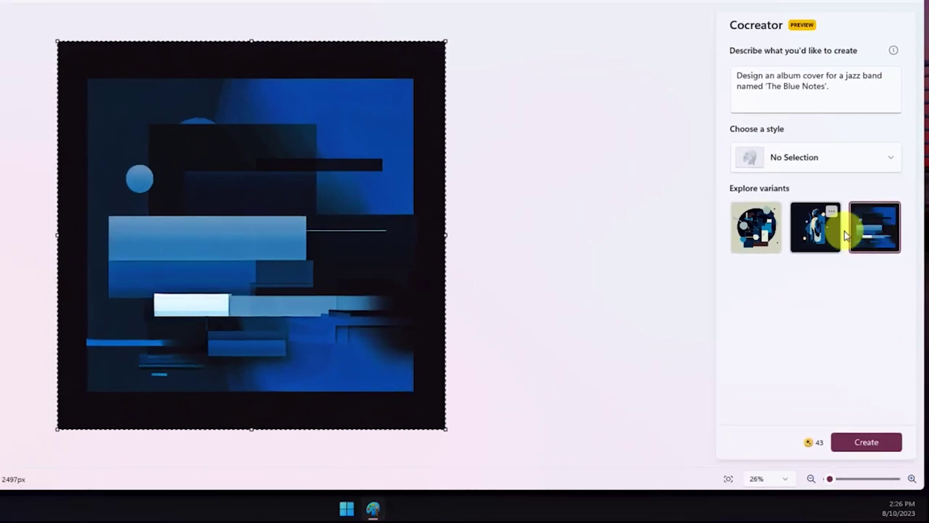
pyautogui.click(813, 235)
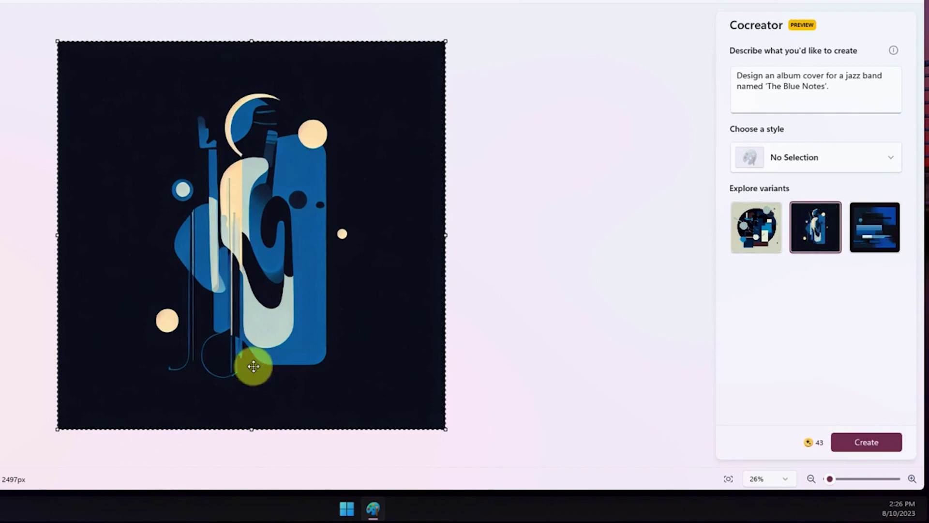
pyautogui.click(763, 230)
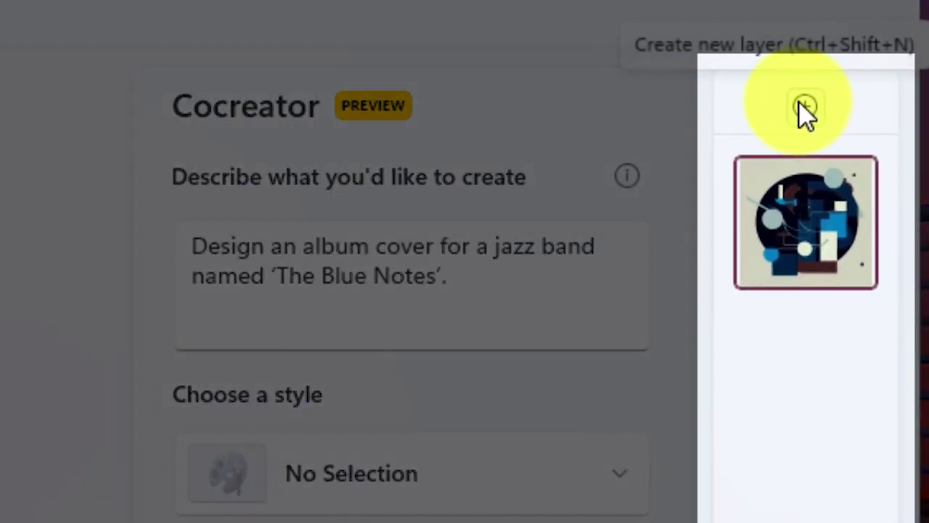
pyautogui.click(883, 26)
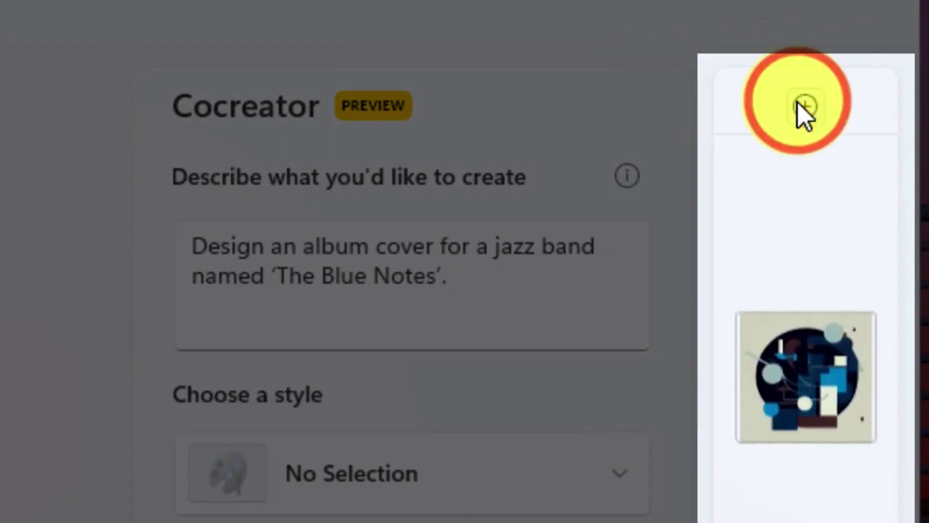
# Step: Select the new transparent layer, hide Layers, dismiss a variant's options menu, and close Cocreator
pyautogui.click(830, 245)
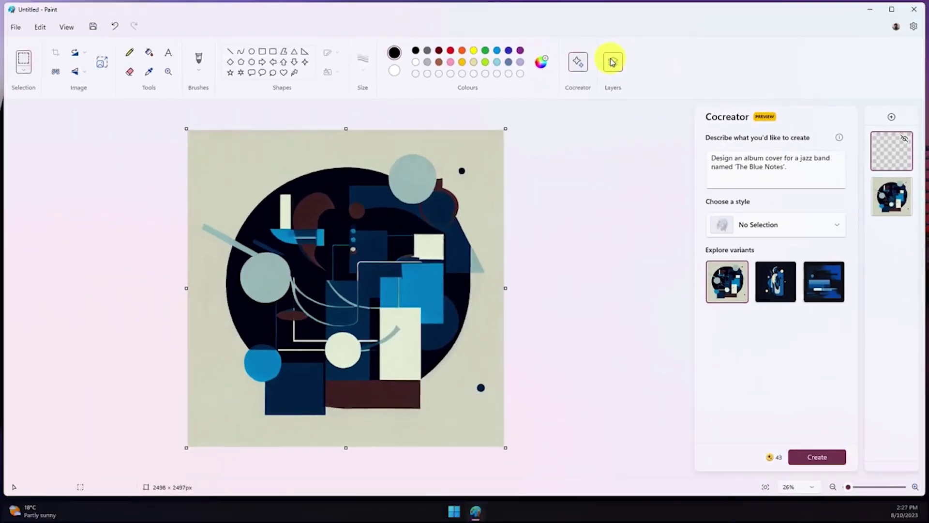
pyautogui.click(371, 17)
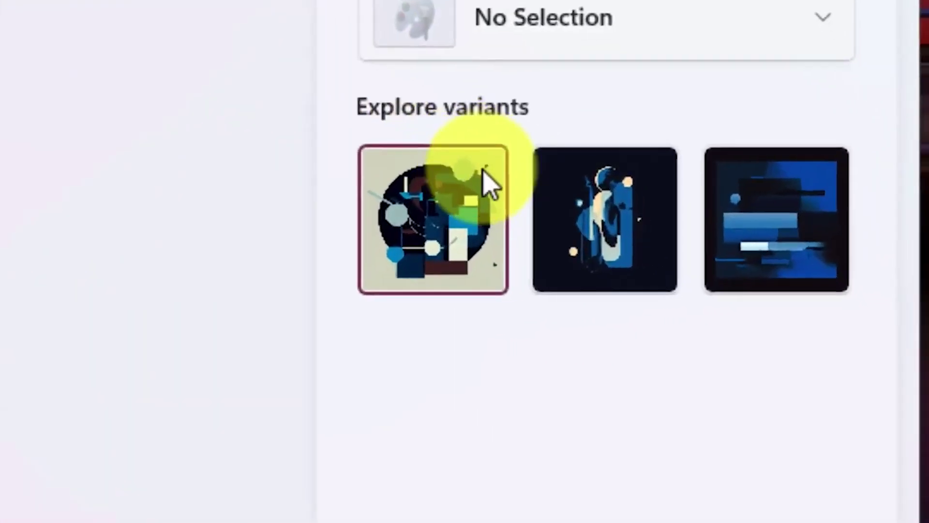
pyautogui.moveTo(803, 269)
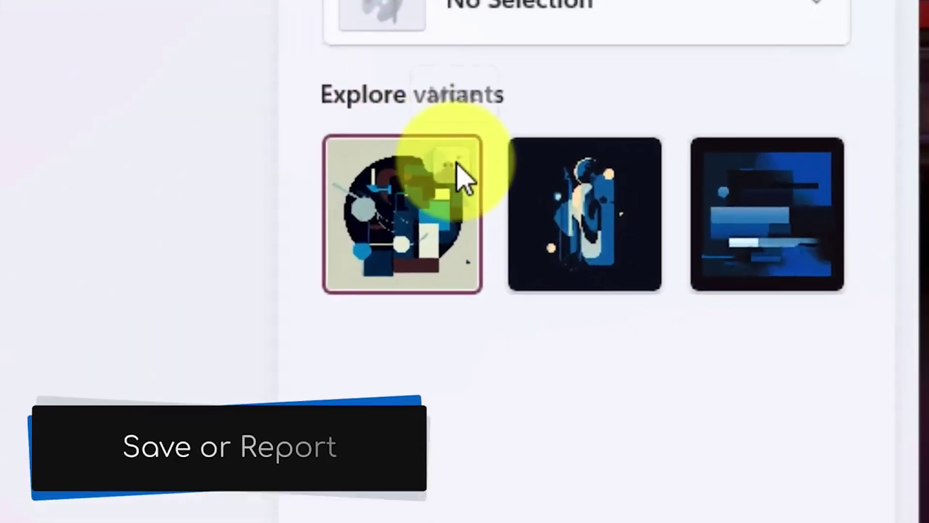
pyautogui.click(455, 165)
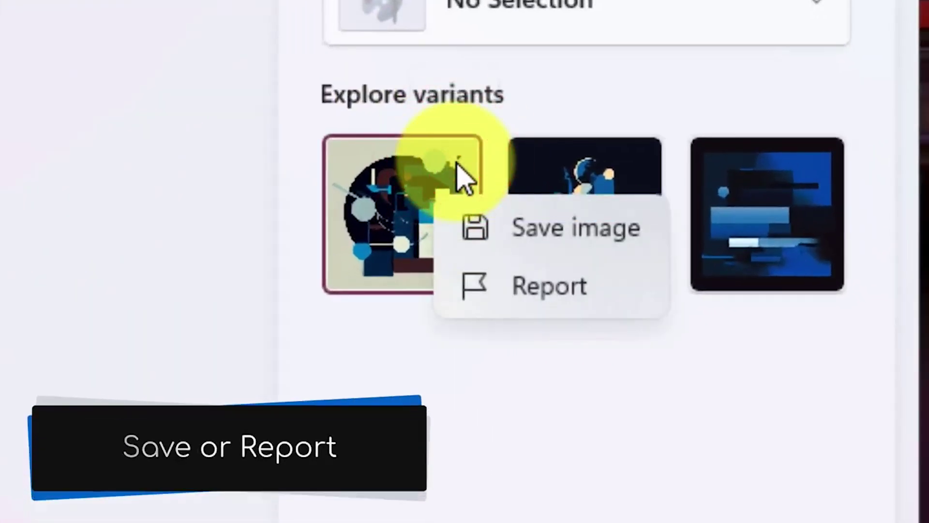
pyautogui.press('Down')
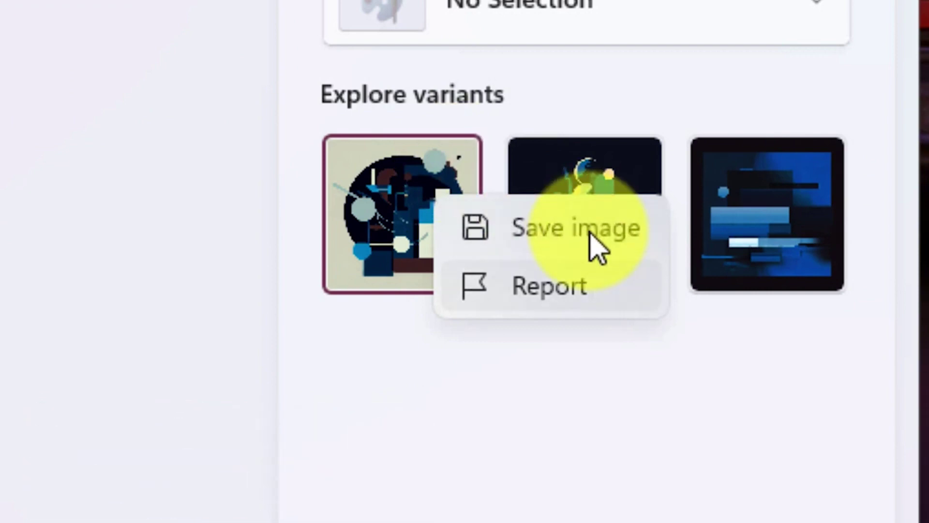
pyautogui.click(540, 380)
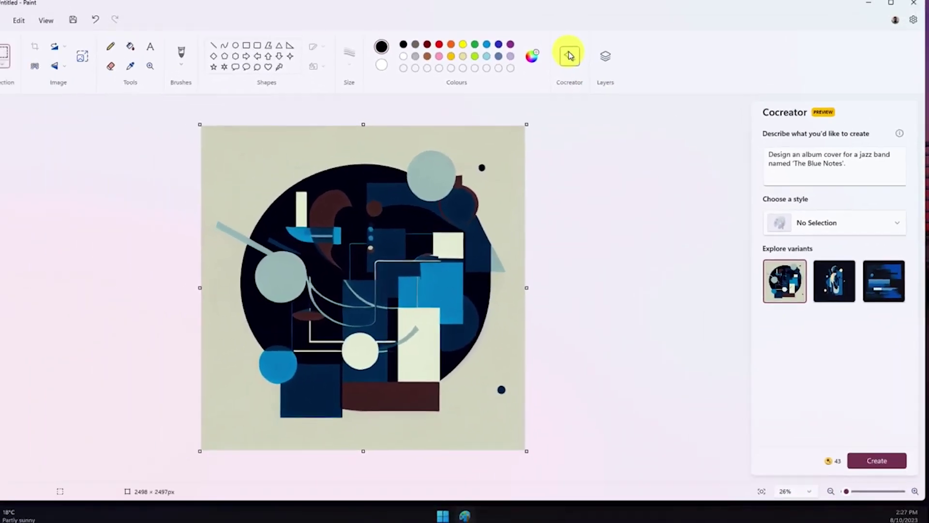
pyautogui.click(570, 56)
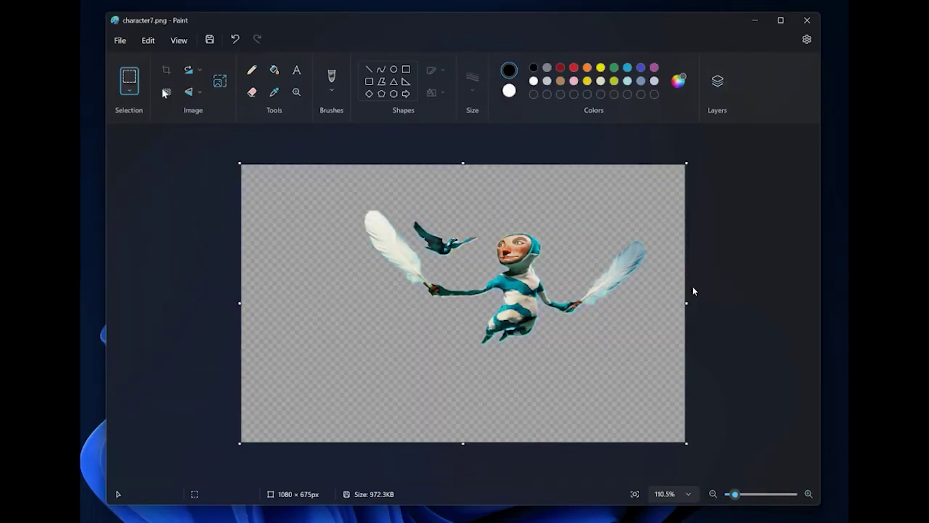
# Step: Paste the sky-and-hill photo into the bottom layer, beneath the cut-out feathered character
pyautogui.click(710, 86)
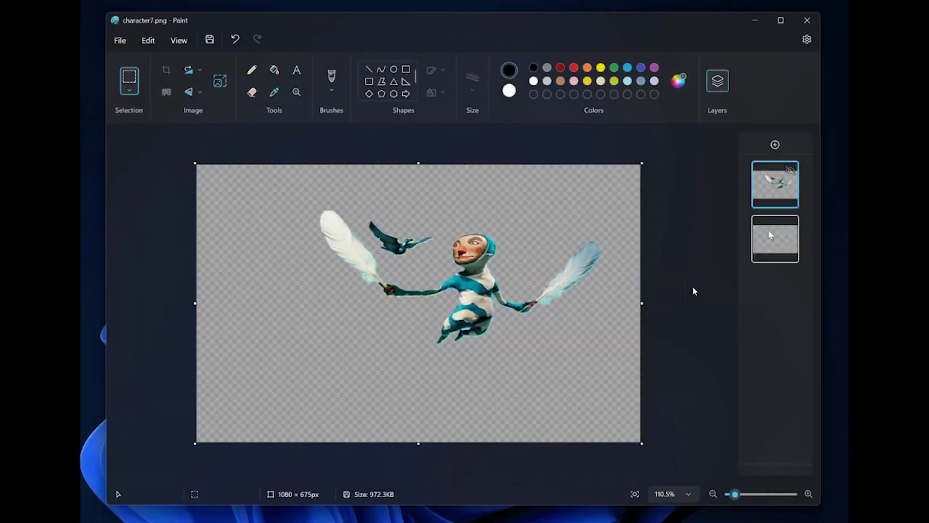
pyautogui.click(775, 244)
pyautogui.hotkey('ctrl', 'v')
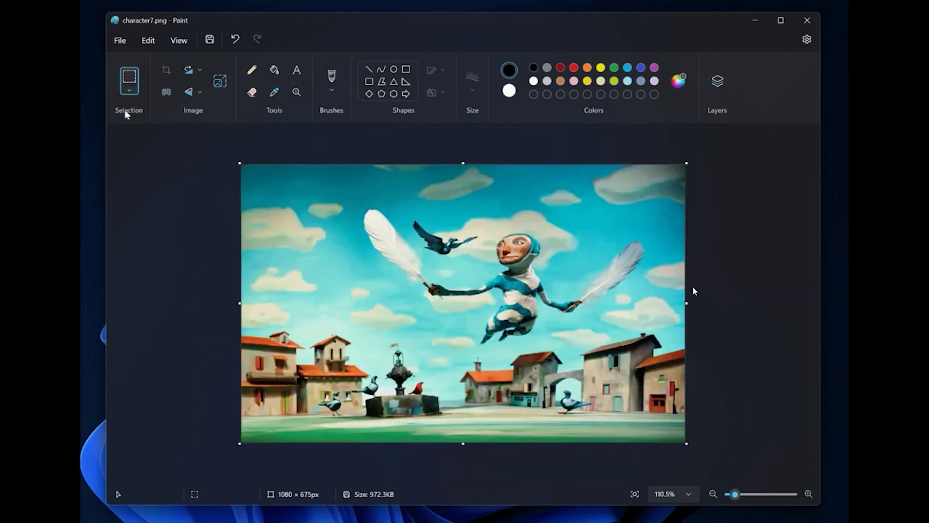
pyautogui.click(166, 93)
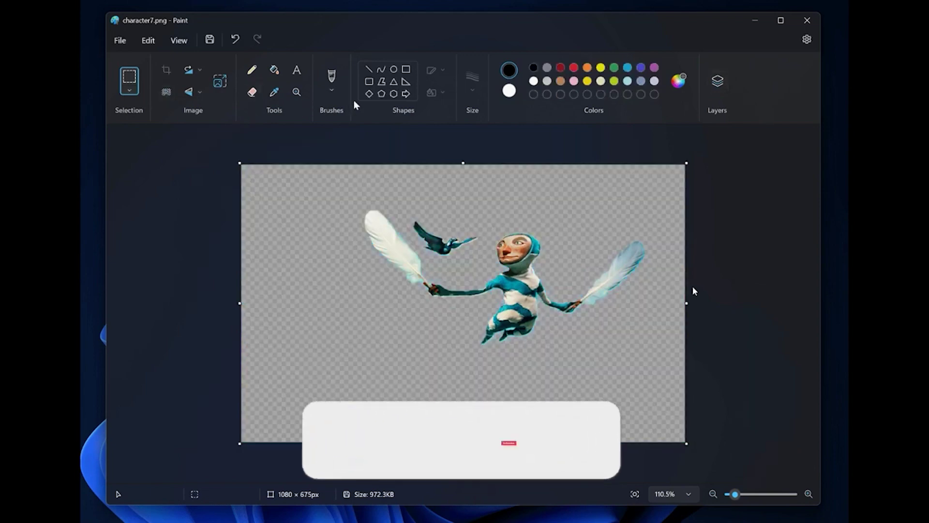
pyautogui.click(718, 82)
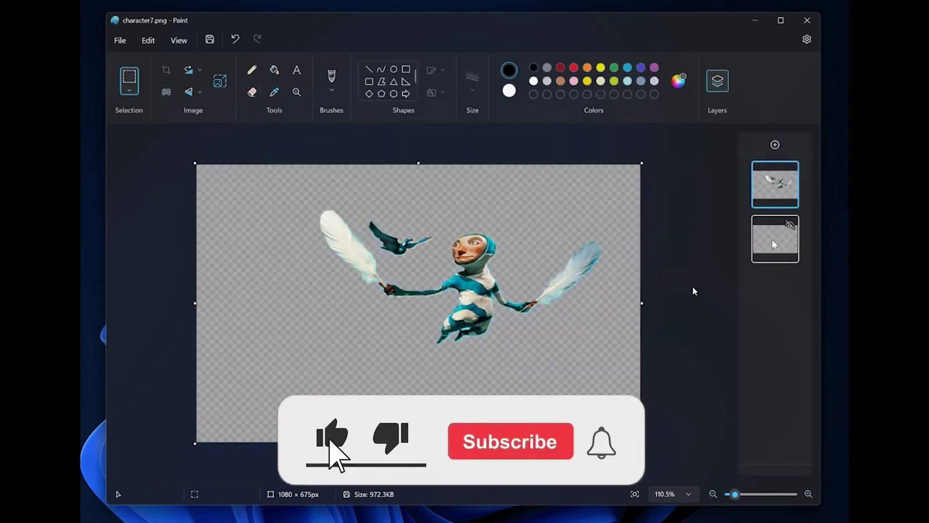
pyautogui.hotkey('ctrl', 'v')
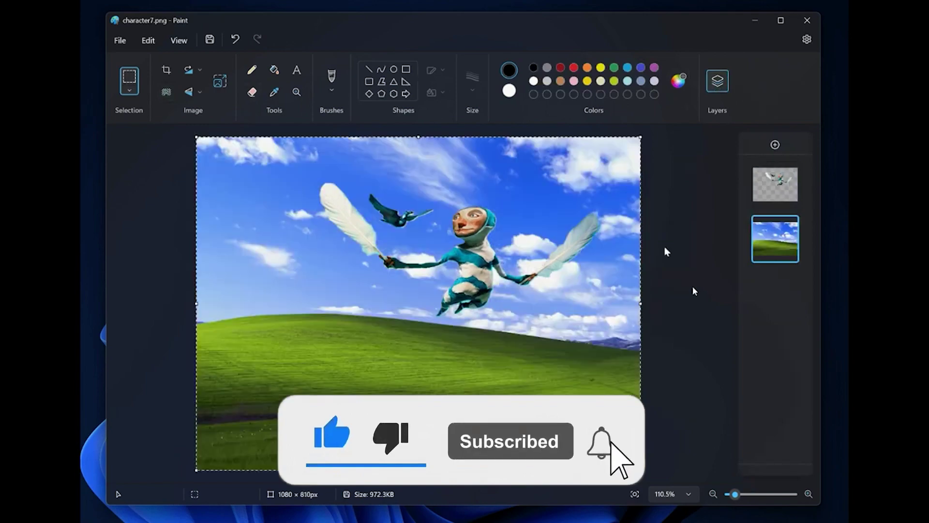